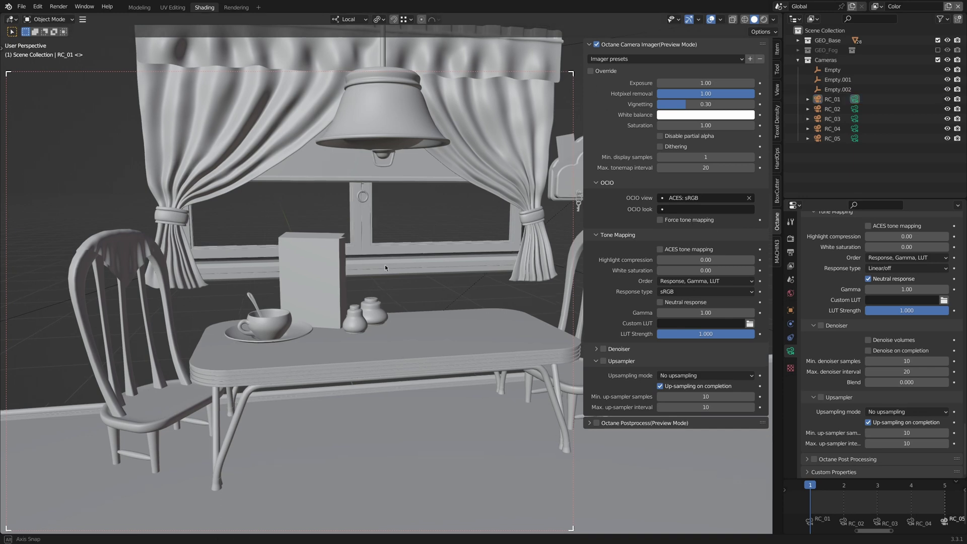
# Step: Zoom in closer on the kitchen still life around the lamp, window and table
pyautogui.moveTo(379, 271)
pyautogui.keyDown('ctrl'); pyautogui.mouseDown(button='middle')
pyautogui.moveTo(366, 268)
pyautogui.moveTo(381, 282)
pyautogui.mouseUp(button='middle'); pyautogui.keyUp('ctrl')
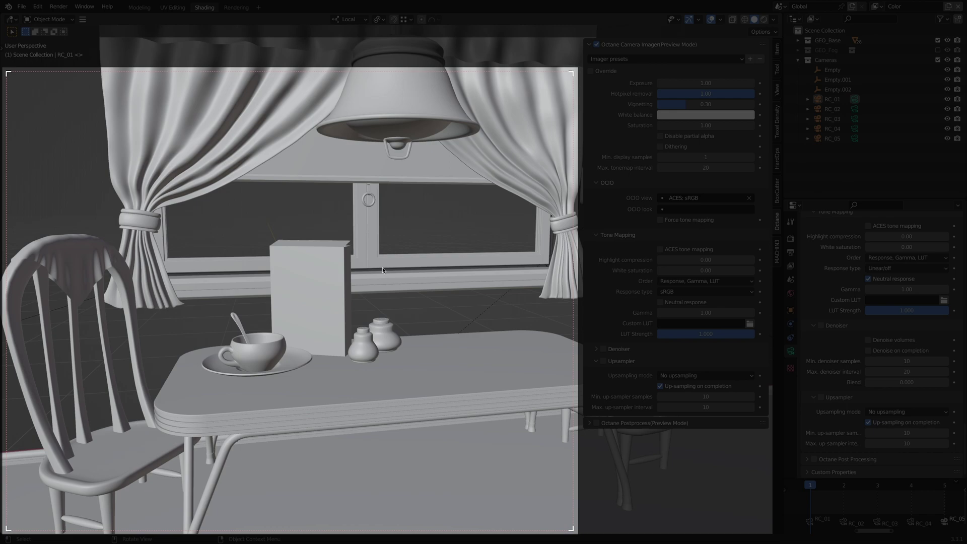
# Step: Preview the kitchen in Octane rendered shading without upsampling, orbiting around the table and window, then return to solid
pyautogui.press('z')
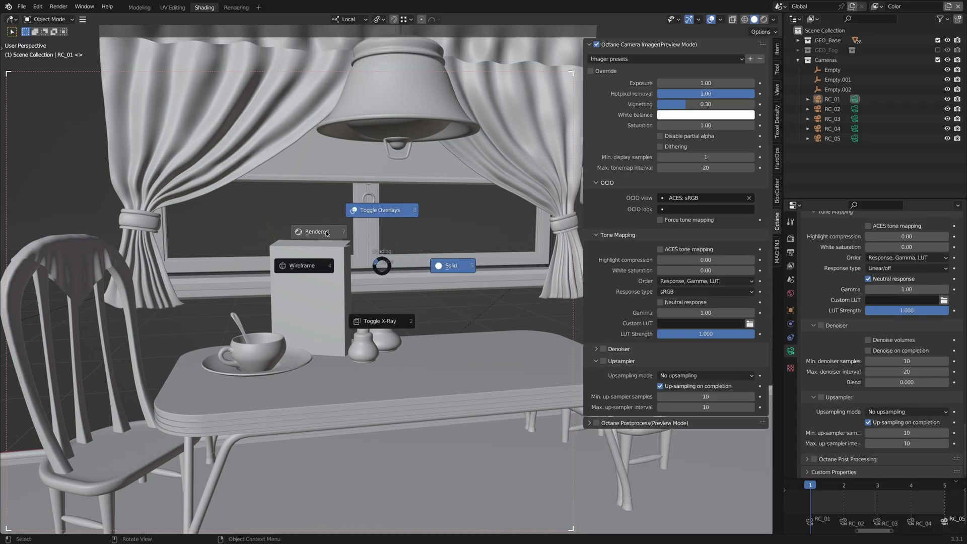
pyautogui.click(326, 233)
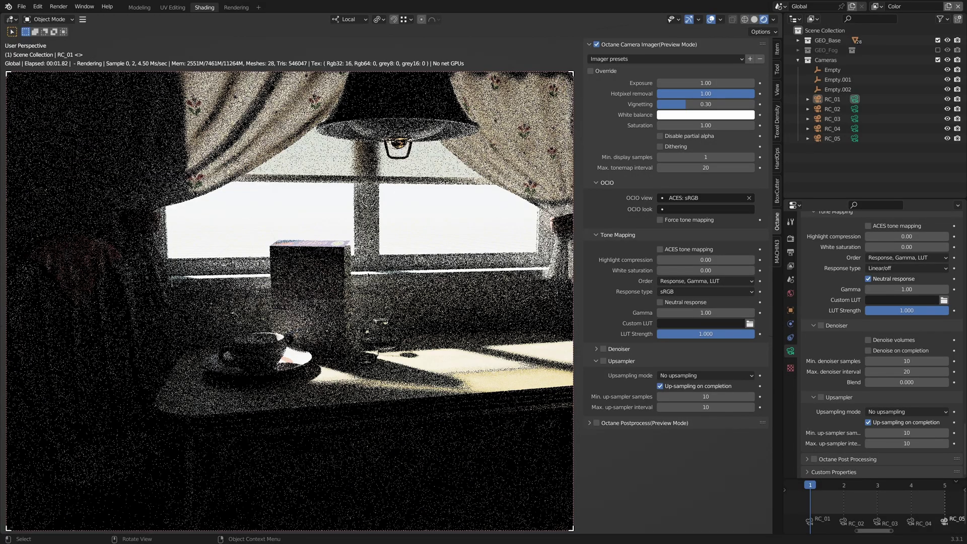
pyautogui.moveTo(290, 302); pyautogui.dragTo(292, 302, button='middle')
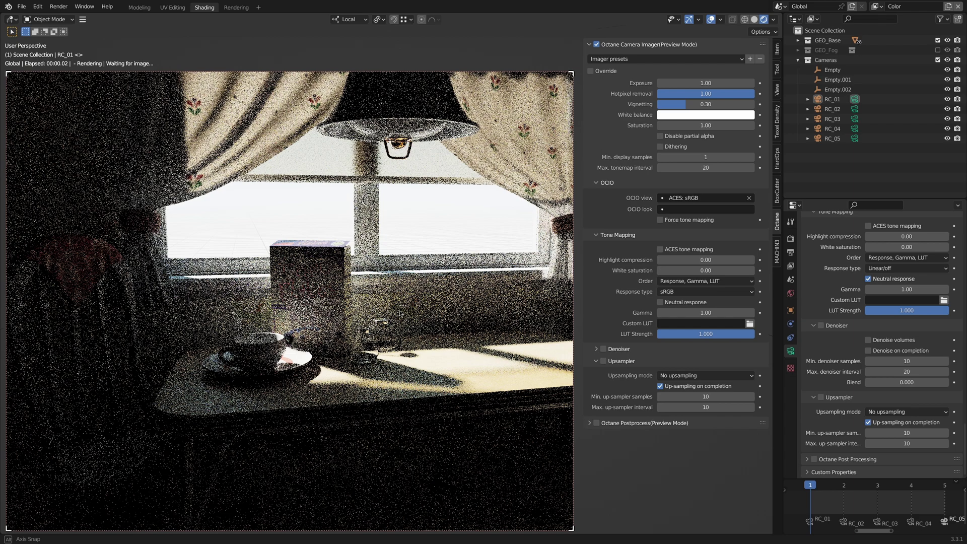
pyautogui.moveTo(402, 312)
pyautogui.mouseDown(button='middle')
pyautogui.moveTo(400, 300)
pyautogui.moveTo(373, 301)
pyautogui.moveTo(384, 321)
pyautogui.mouseUp(button='middle')
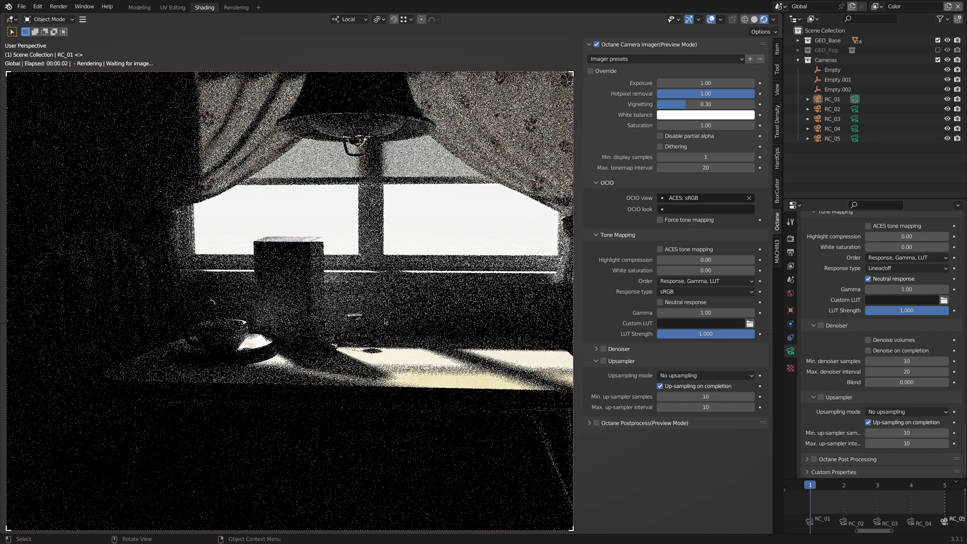
pyautogui.moveTo(384, 321); pyautogui.dragTo(370, 348, button='middle')
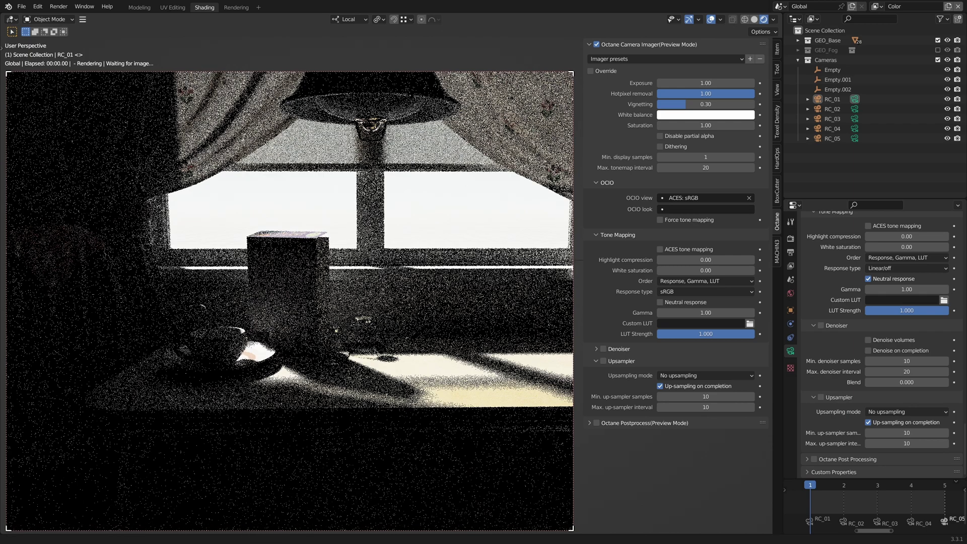
pyautogui.moveTo(370, 348); pyautogui.dragTo(375, 351, button='middle')
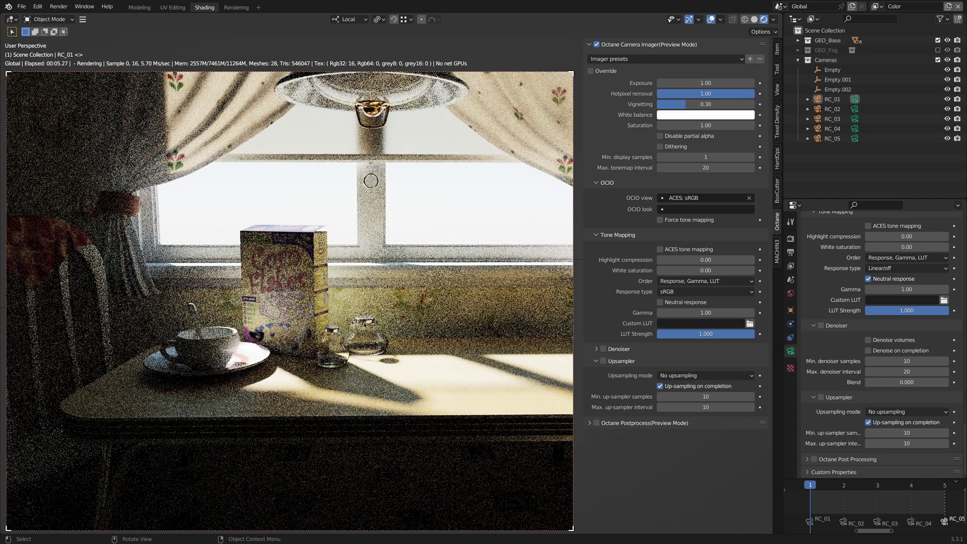
pyautogui.press('z')
pyautogui.click(422, 325)
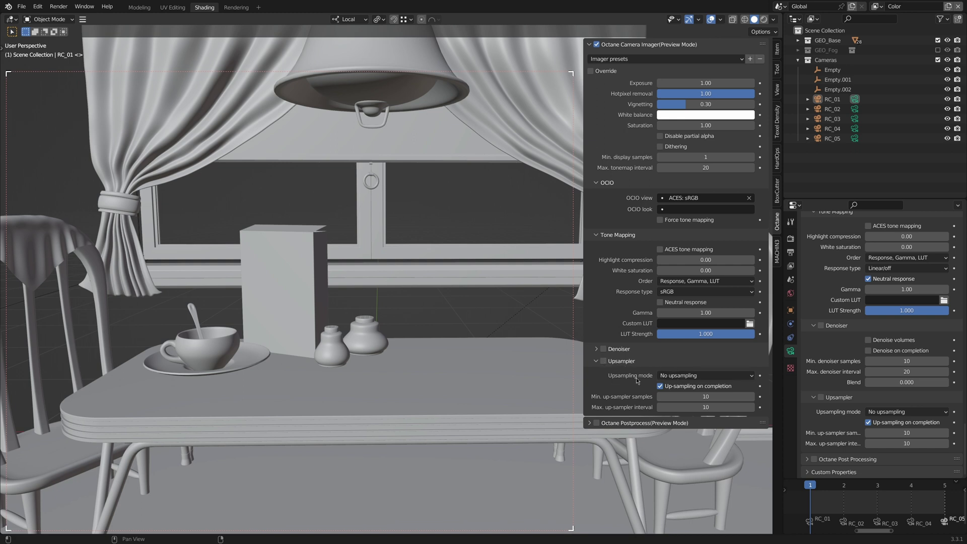
# Step: Set the Camera Imager upsampling mode to 2x2 and preview it in Octane rendered shading
pyautogui.click(681, 375)
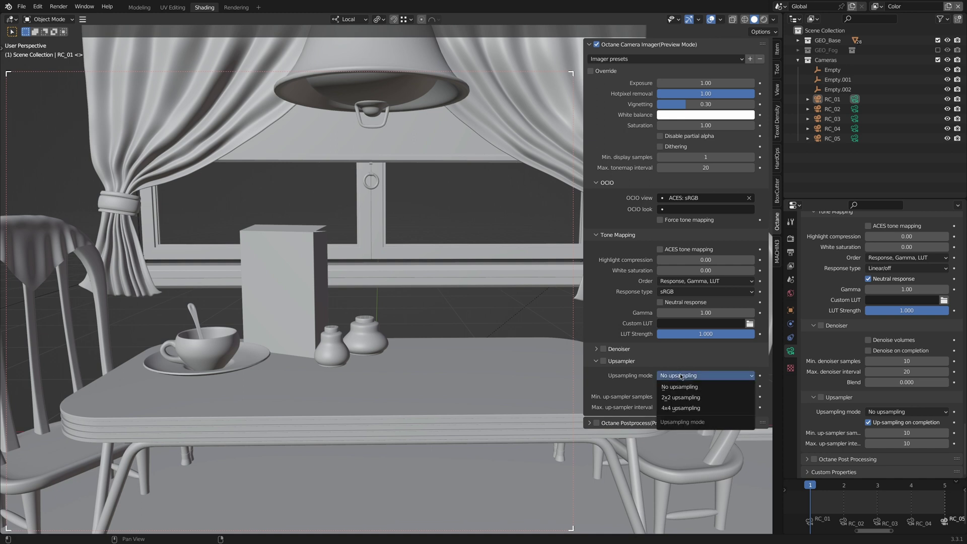
pyautogui.click(680, 397)
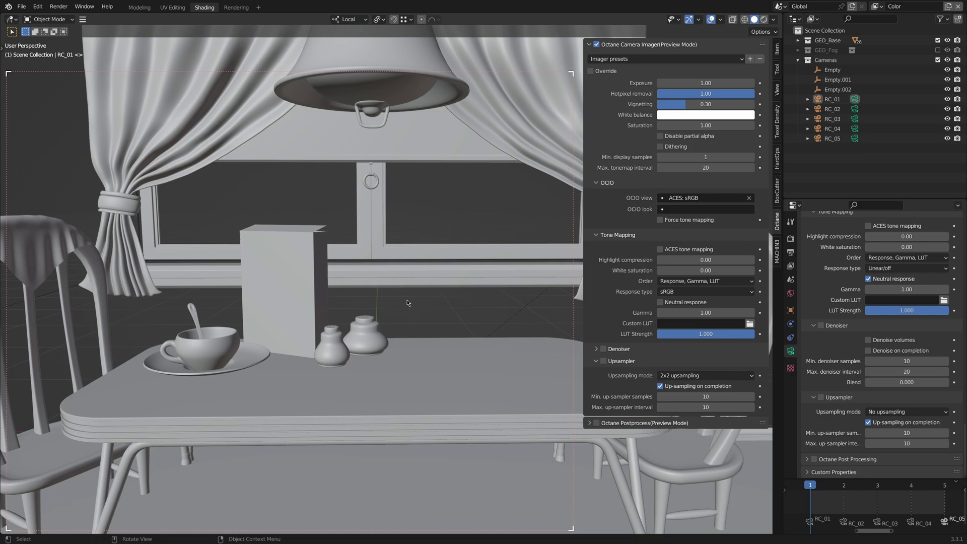
pyautogui.press('z')
pyautogui.click(350, 269)
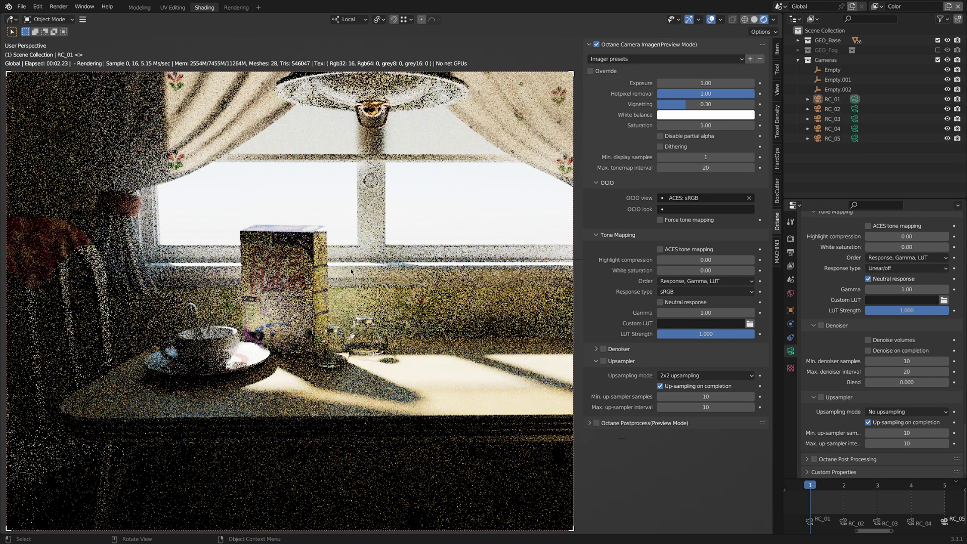
# Step: Orbit toward the table and window to inspect the 2x2 preview, then return to solid shading
pyautogui.moveTo(350, 269); pyautogui.dragTo(350, 242, button='middle')
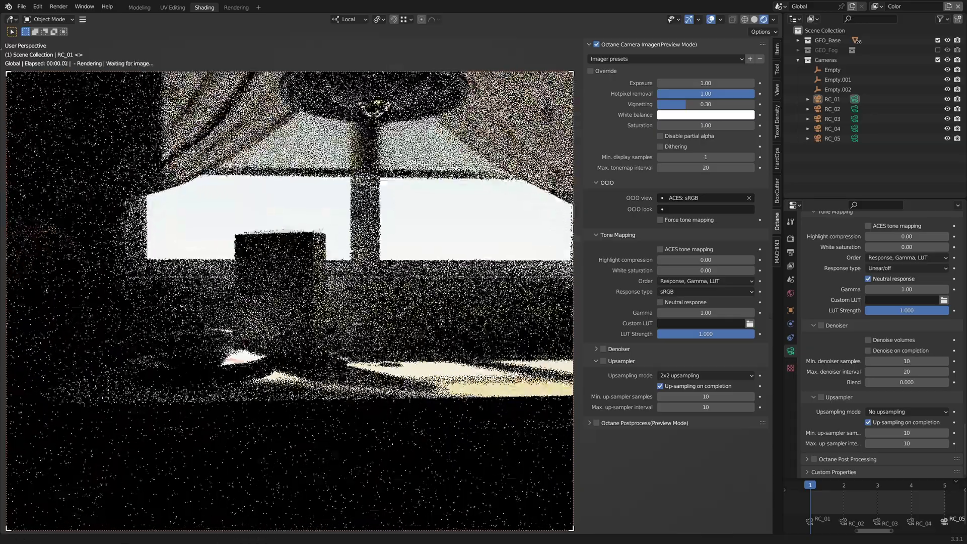
pyautogui.moveTo(351, 241)
pyautogui.mouseDown(button='middle')
pyautogui.moveTo(350, 182)
pyautogui.moveTo(338, 182)
pyautogui.mouseUp(button='middle')
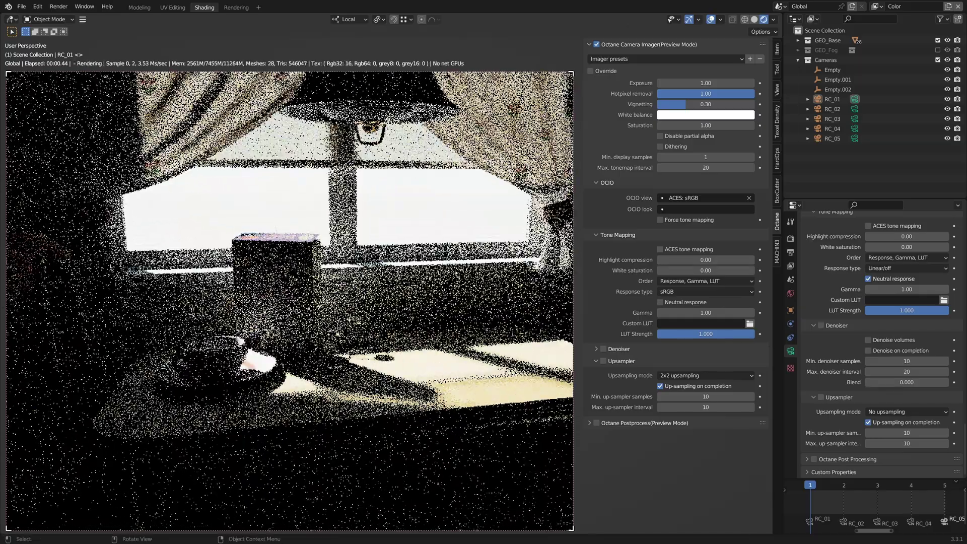
pyautogui.press('z')
pyautogui.click(404, 326)
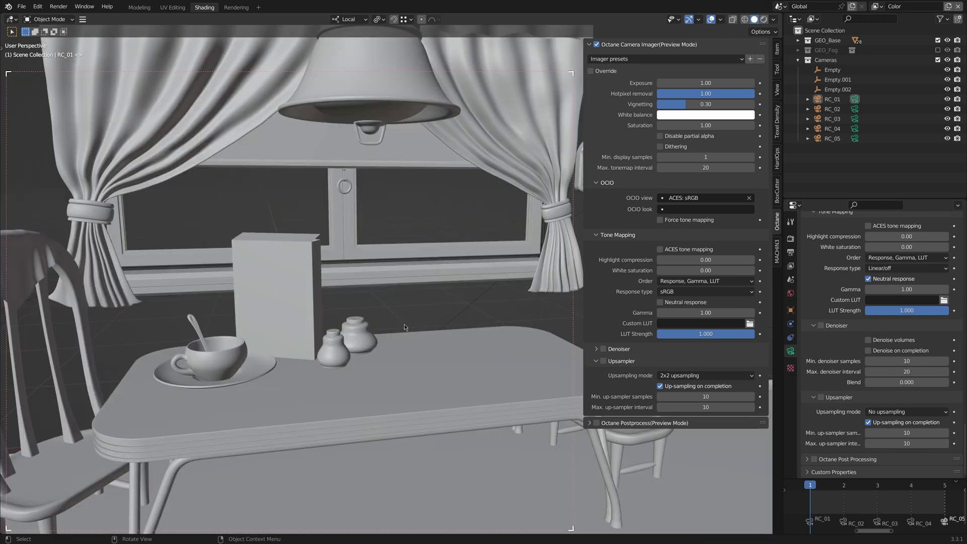
# Step: Set the Camera Imager upsampling mode to 4x4 and preview it in Octane rendered shading
pyautogui.click(685, 377)
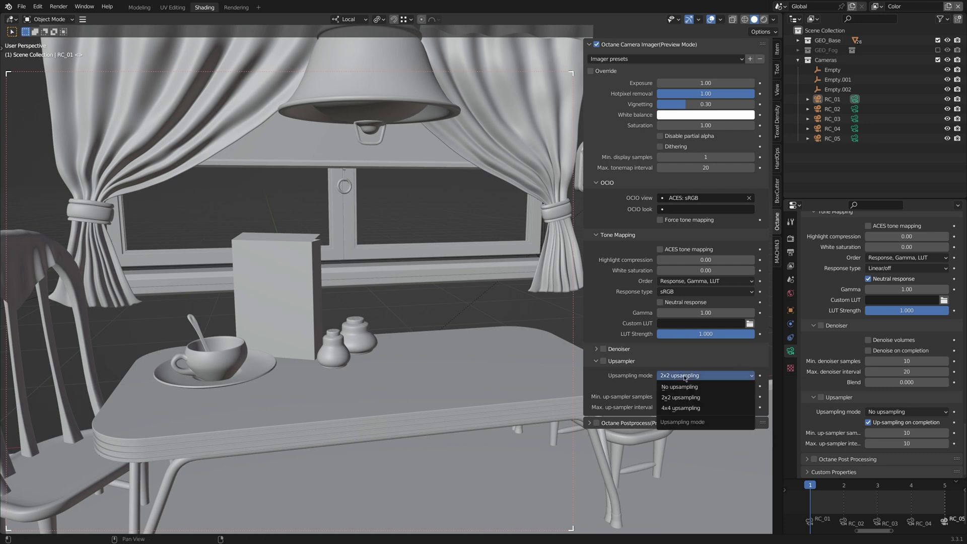
pyautogui.click(694, 408)
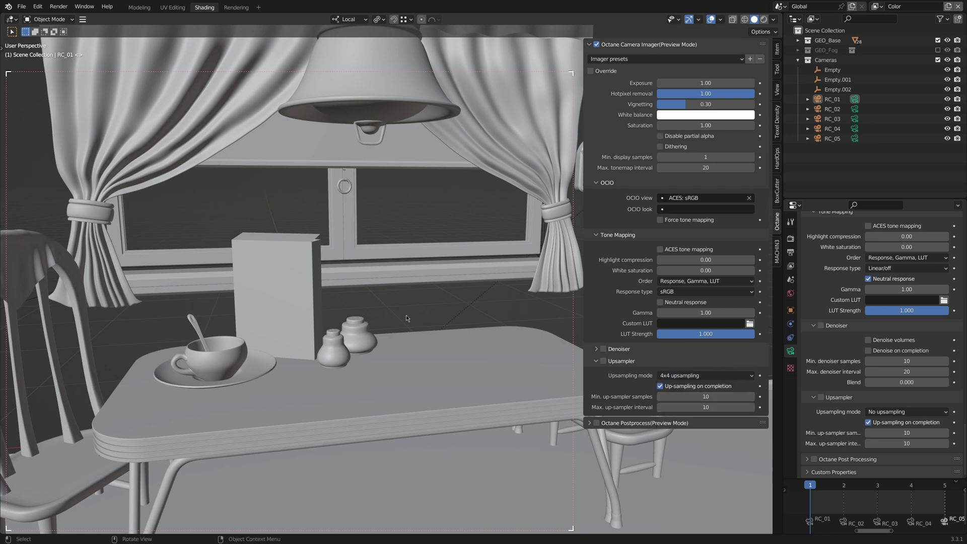
pyautogui.press('z')
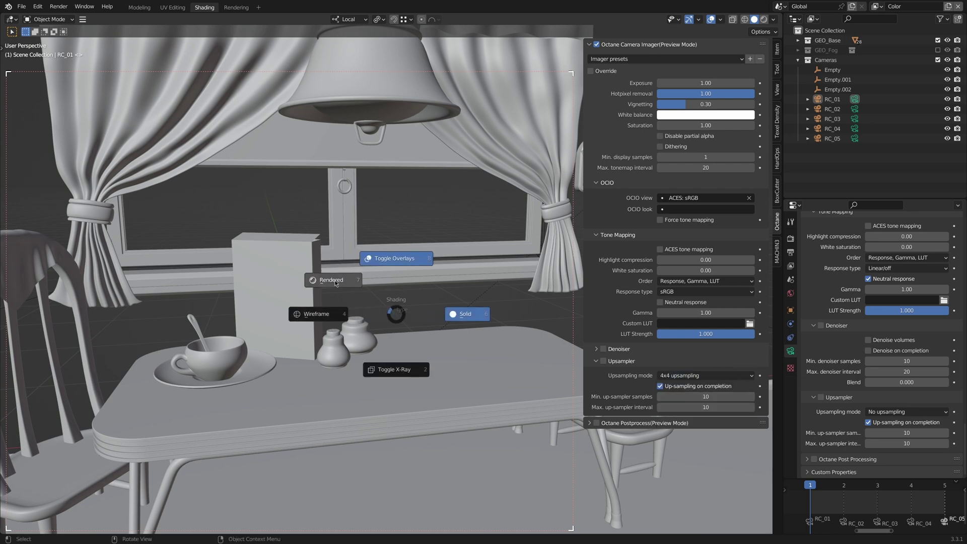
pyautogui.click(335, 282)
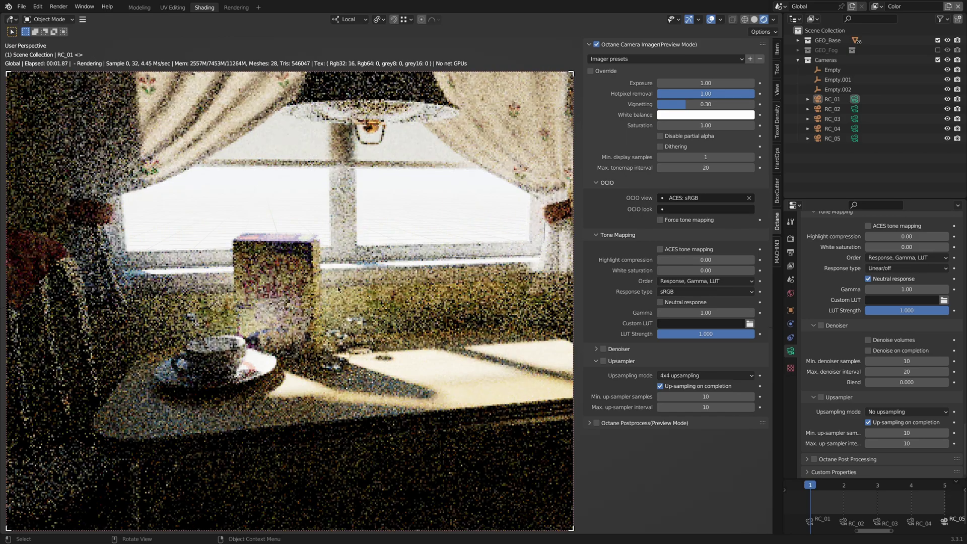
# Step: Orbit so the window sits lower while Octane renders, then return to solid shading
pyautogui.moveTo(344, 351)
pyautogui.mouseDown(button='middle')
pyautogui.moveTo(359, 350)
pyautogui.moveTo(354, 373)
pyautogui.moveTo(338, 349)
pyautogui.mouseUp(button='middle')
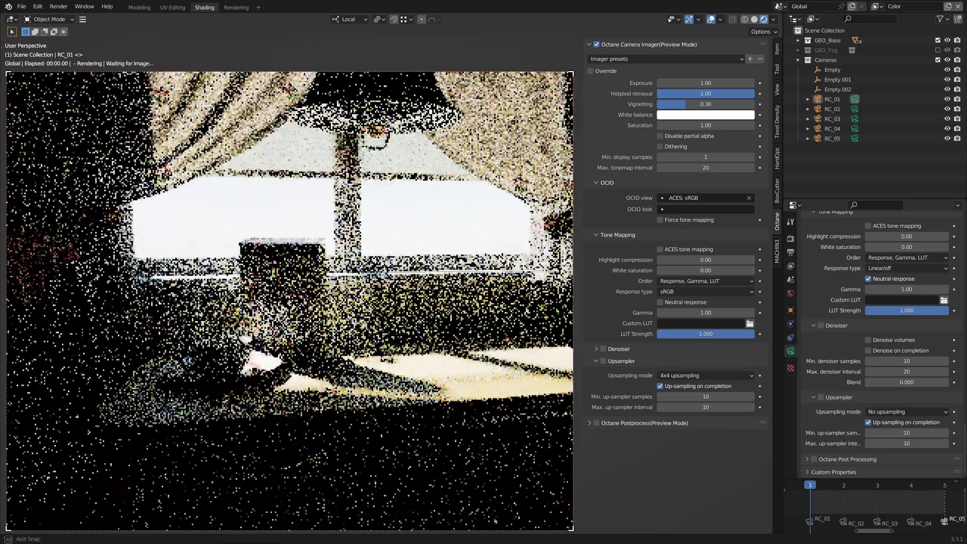
pyautogui.moveTo(339, 349); pyautogui.dragTo(361, 333, button='middle')
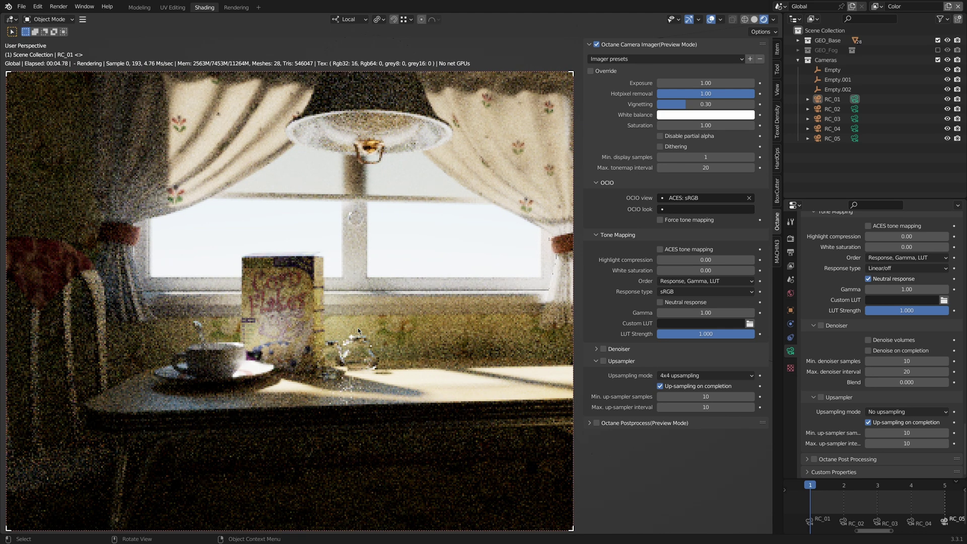
pyautogui.press('z')
pyautogui.click(425, 336)
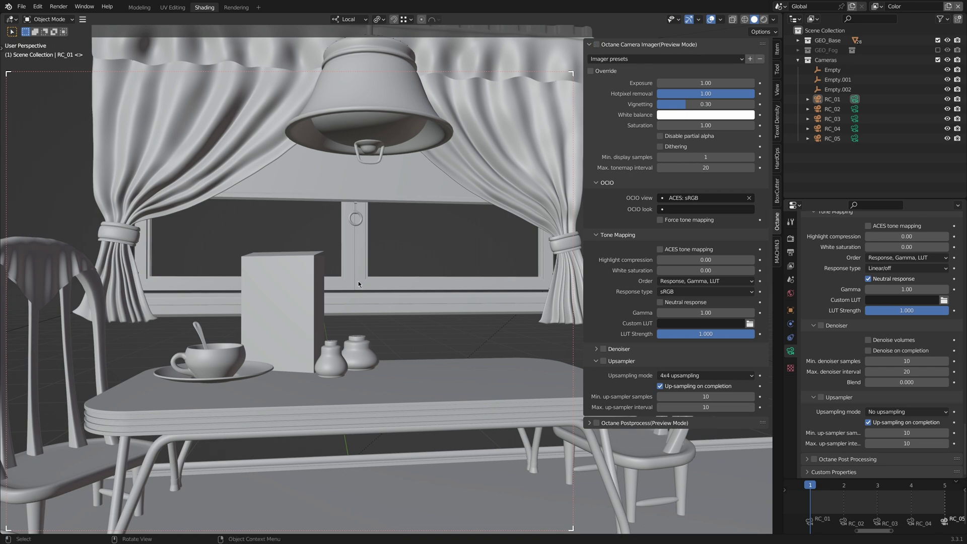
# Step: Briefly preview the scene in Octane rendered shading, then return to solid
pyautogui.press('z')
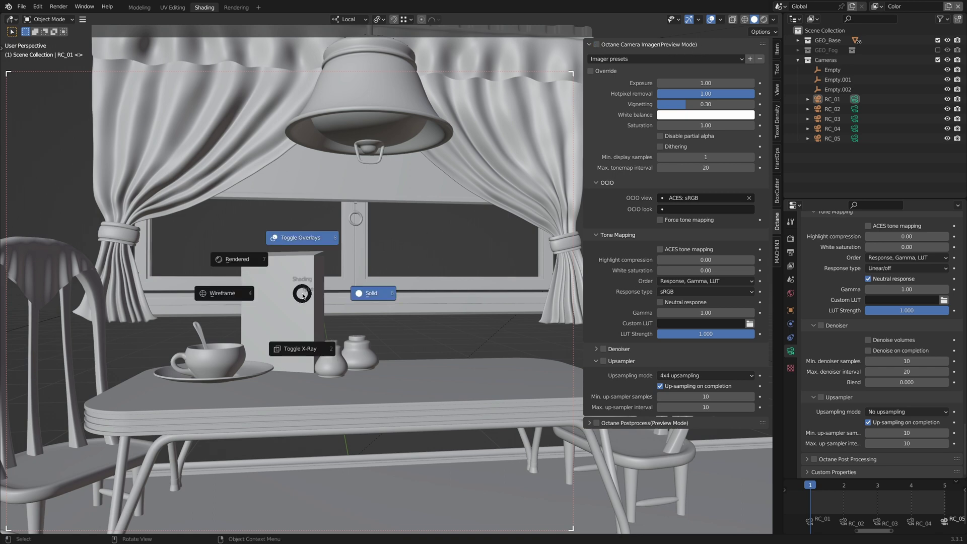
pyautogui.click(246, 261)
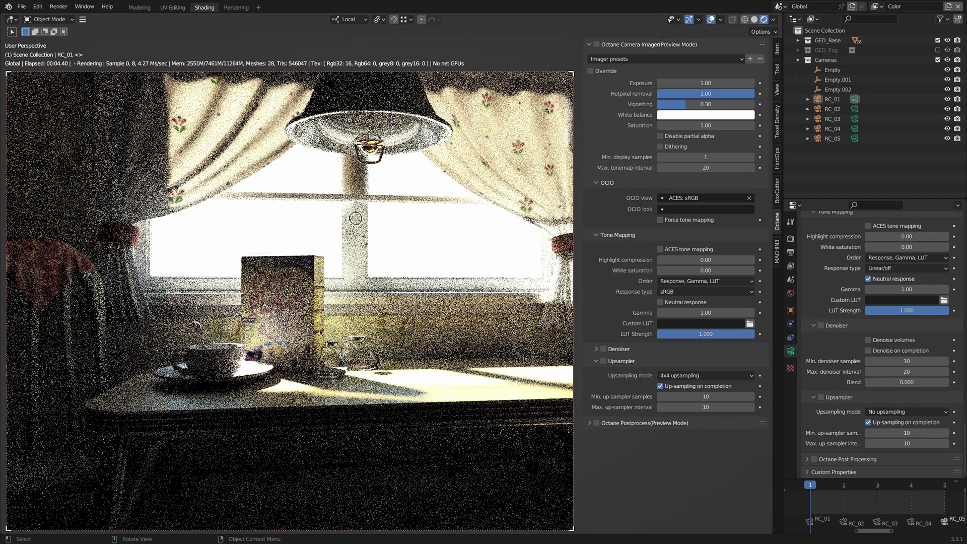
pyautogui.press('z')
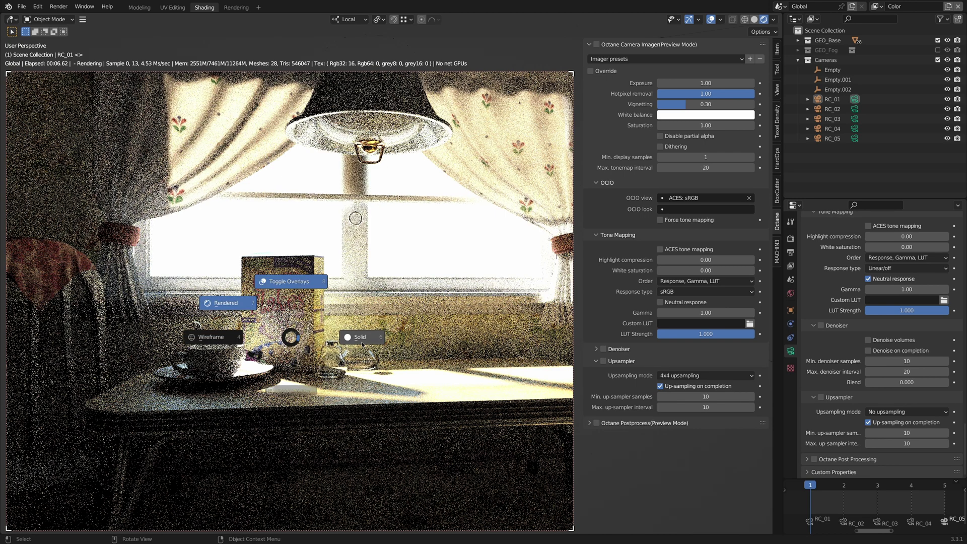
pyautogui.click(361, 342)
# Step: Enable the Octane Camera Imager, re-render while orbiting, then return to solid camera view
pyautogui.click(596, 45)
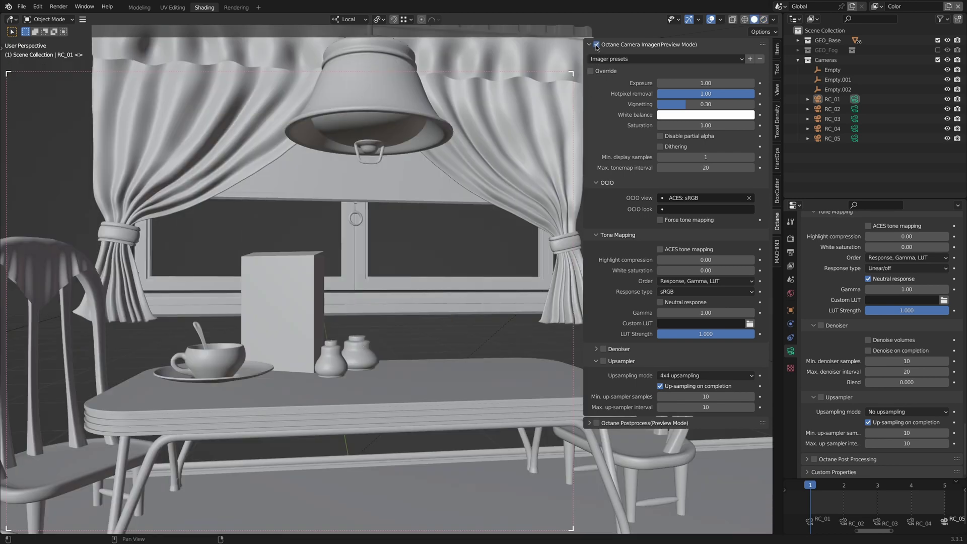
pyautogui.press('z')
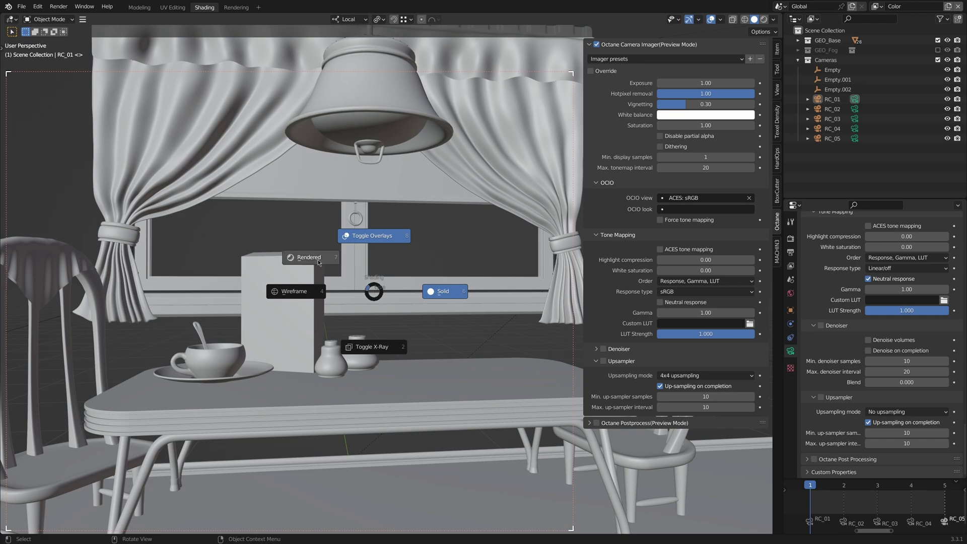
pyautogui.click(318, 262)
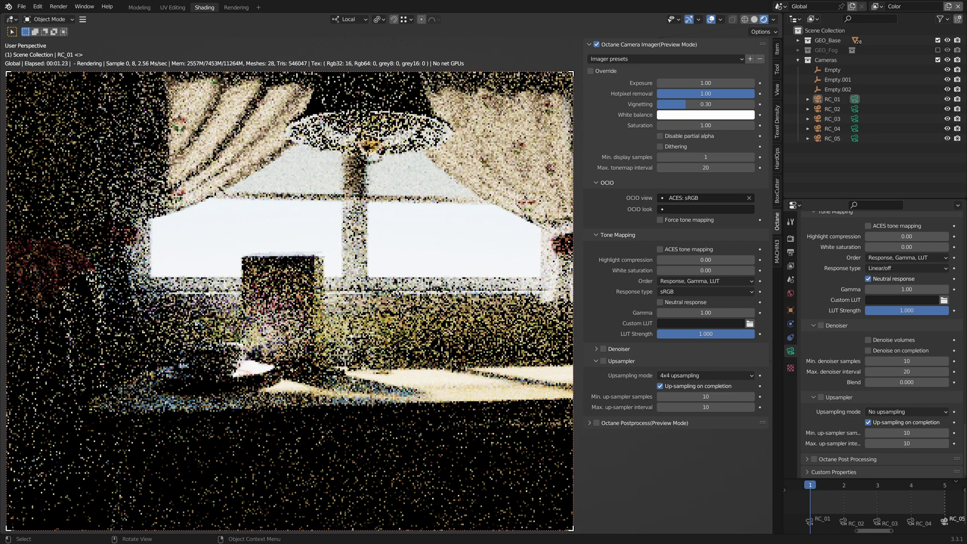
pyautogui.moveTo(378, 292); pyautogui.dragTo(440, 309, button='middle')
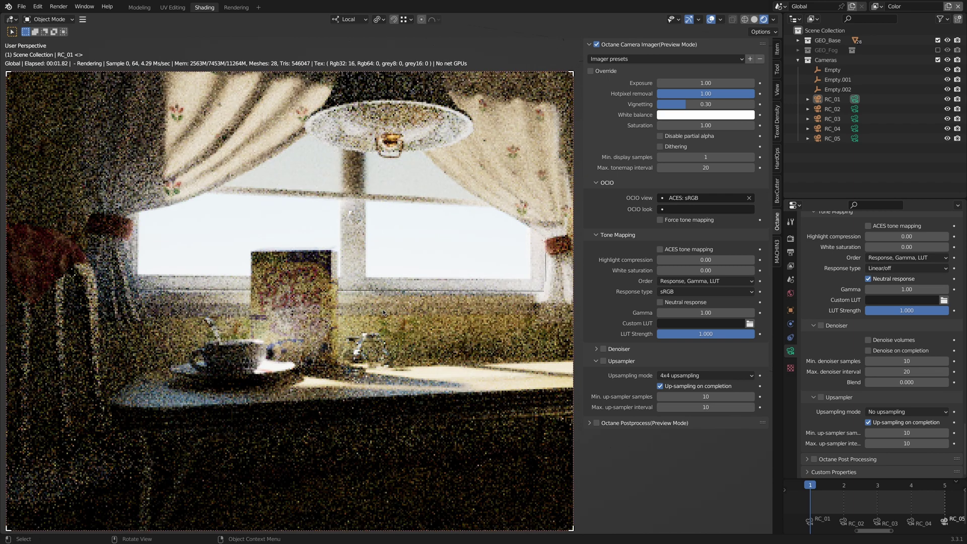
pyautogui.press('z')
pyautogui.click(434, 306)
pyautogui.press('KP_0')
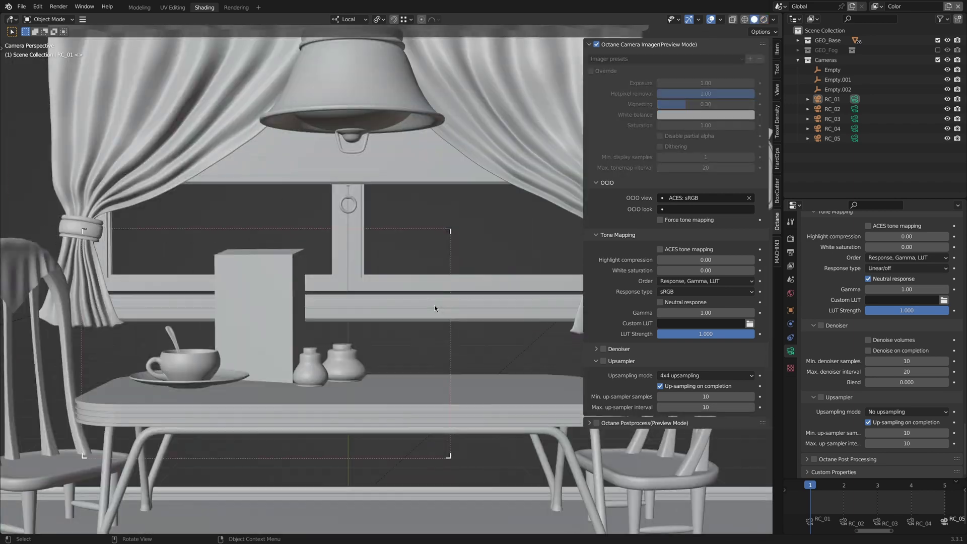
# Step: Select camera RC_01 and preview its view in Octane, then return to solid shading
pyautogui.click(828, 100)
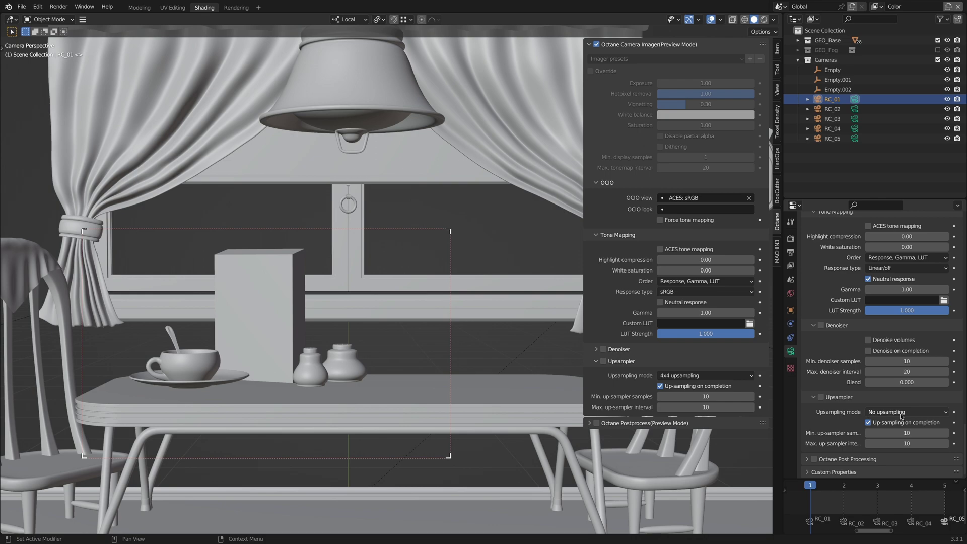
pyautogui.press('z')
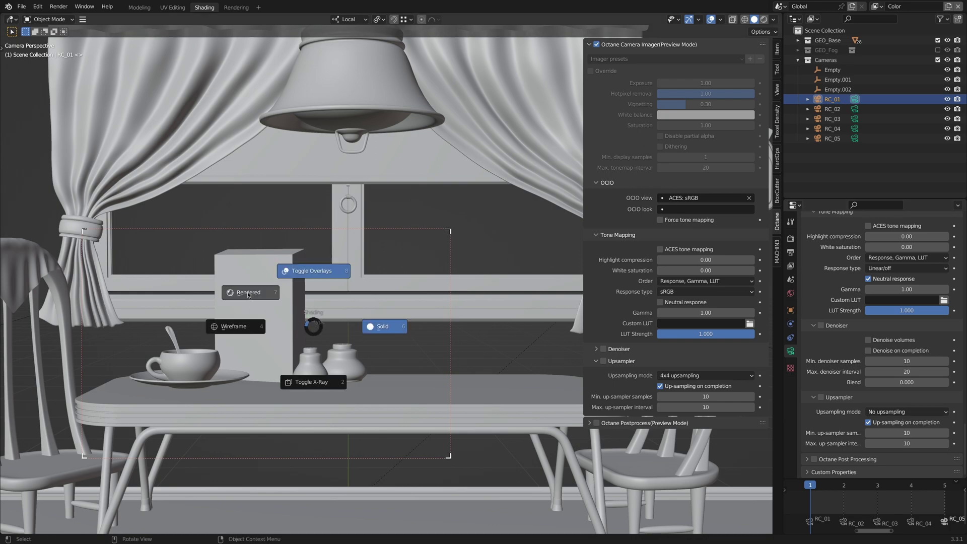
pyautogui.click(247, 291)
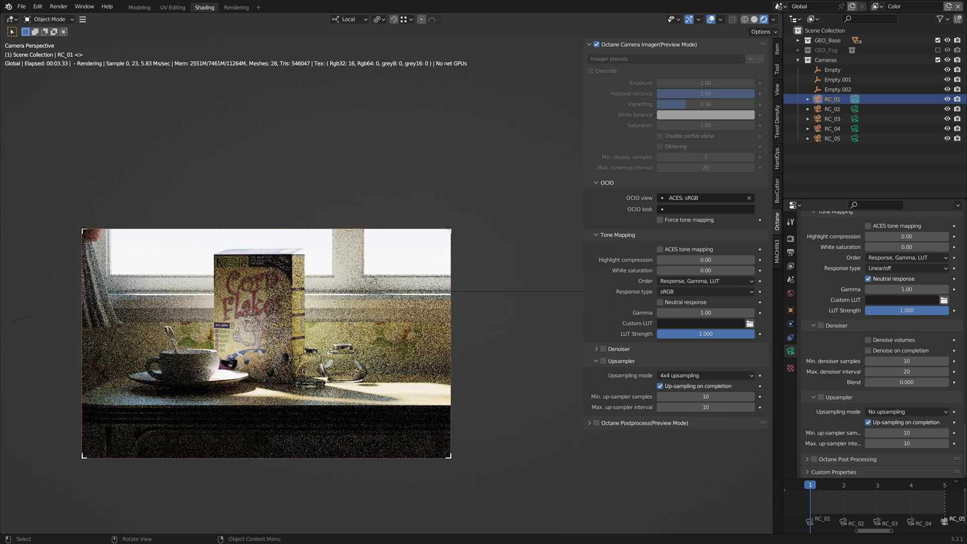
pyautogui.press('z')
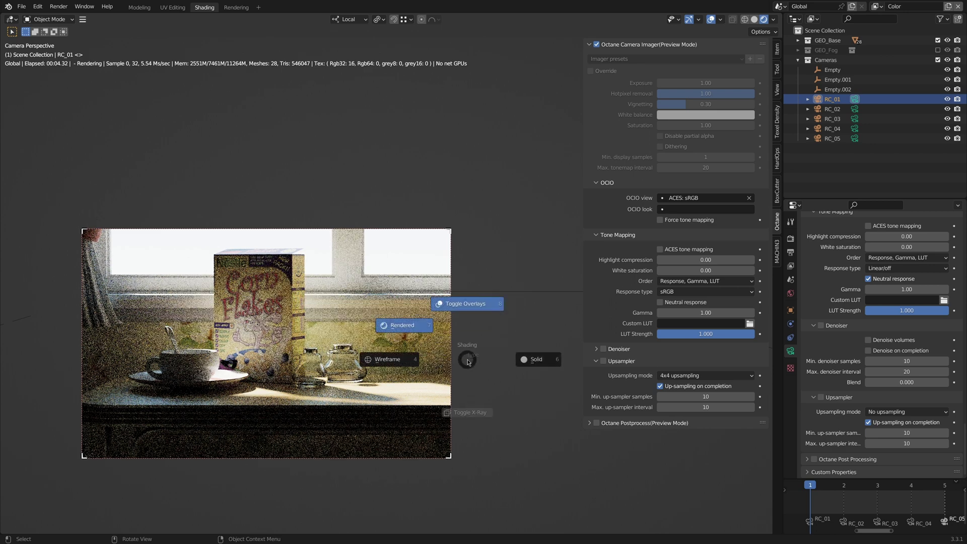
pyautogui.click(537, 358)
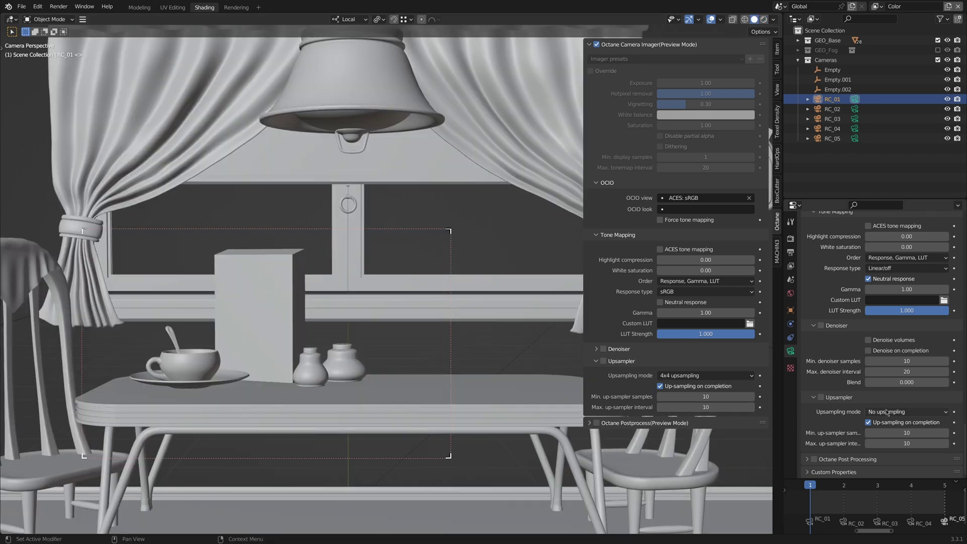
# Step: Compare the camera Upsampler at 2x2 in the Octane render, then switch it to 4x4
pyautogui.click(907, 411)
pyautogui.click(901, 429)
pyautogui.press('z')
pyautogui.click(360, 326)
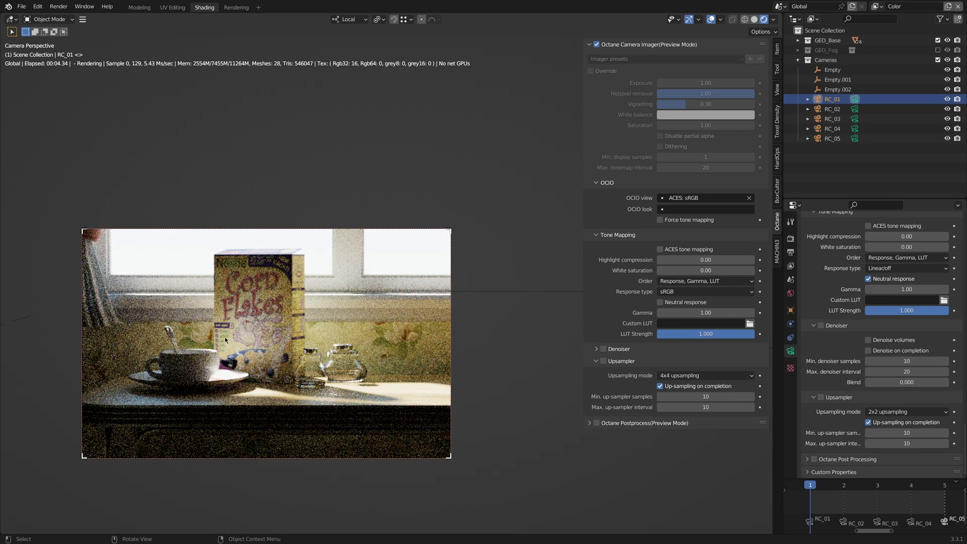
pyautogui.click(906, 411)
pyautogui.click(901, 446)
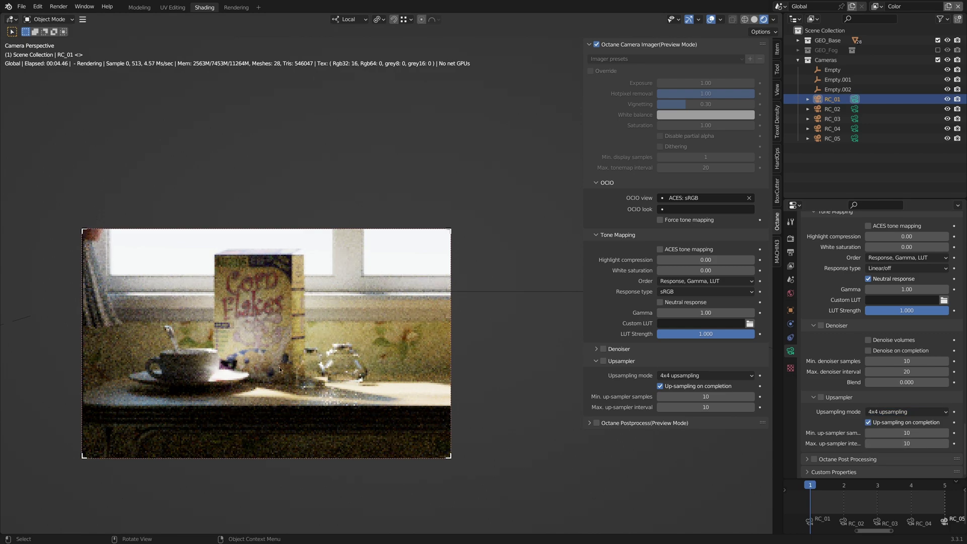
# Step: Leave the camera view in solid shading and zoom in on the table and cup
pyautogui.press('z')
pyautogui.click(343, 366)
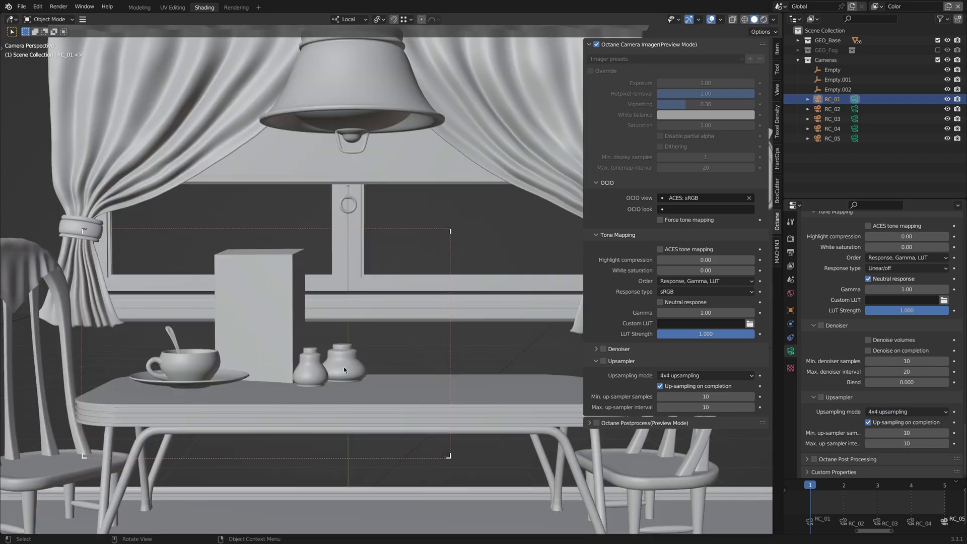
pyautogui.moveTo(344, 366); pyautogui.dragTo(360, 373, button='middle')
pyautogui.scroll(2, 419, 316)
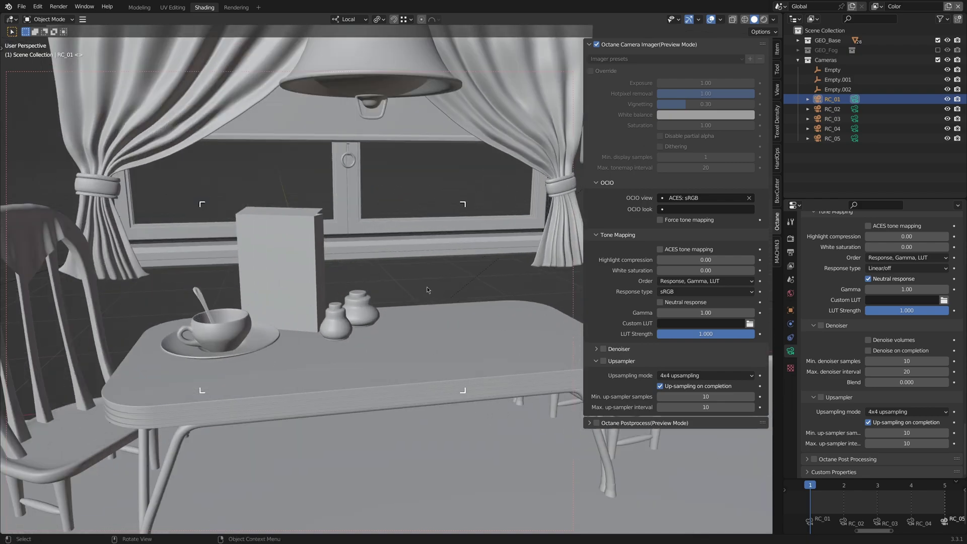
pyautogui.scroll(2, 415, 316)
# Step: Render the close-up in Octane and pan to reframe the window and lamp
pyautogui.press('z')
pyautogui.click(358, 278)
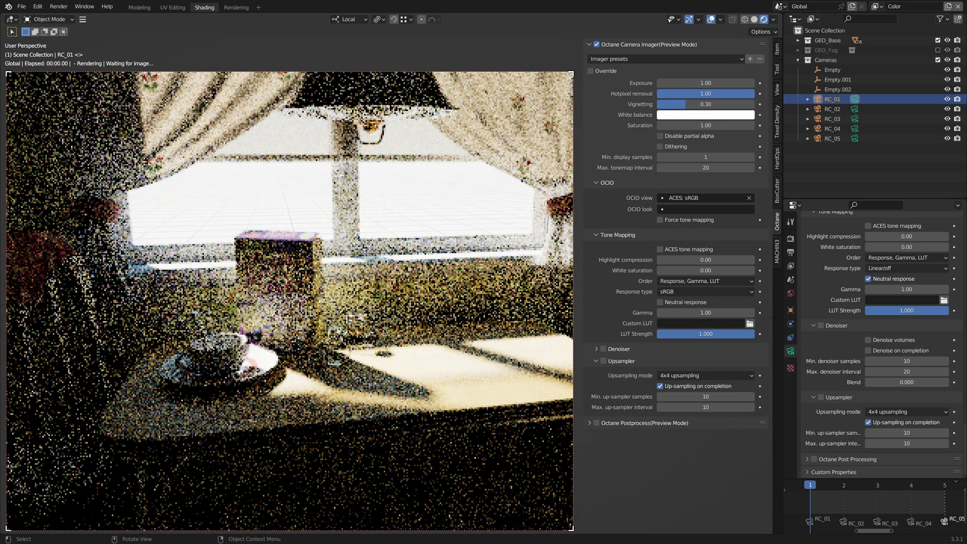
pyautogui.moveTo(384, 331)
pyautogui.keyDown('shift'); pyautogui.mouseDown(button='middle')
pyautogui.moveTo(409, 303)
pyautogui.moveTo(389, 331)
pyautogui.mouseUp(button='middle'); pyautogui.keyUp('shift')
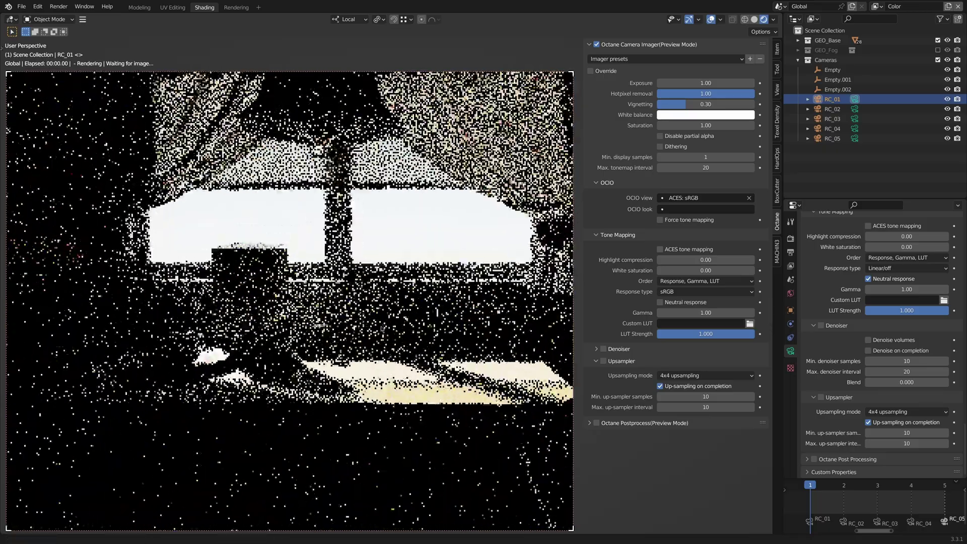